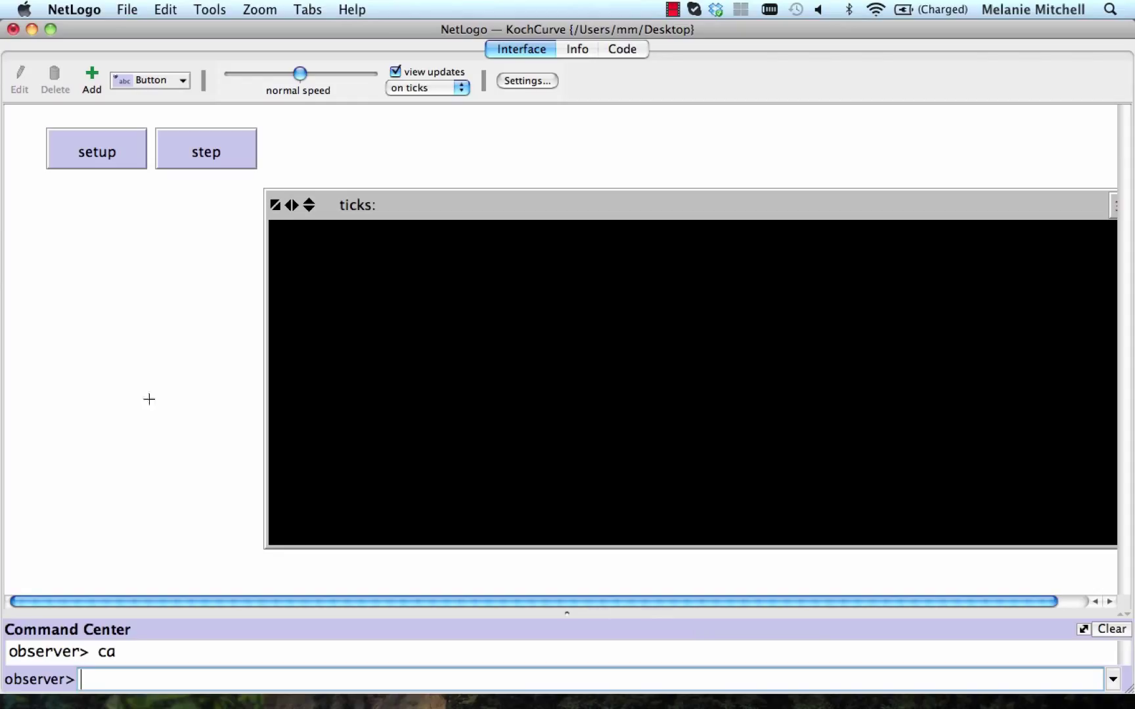
# Run setup to draw the initial straight red line at tick 0
pyautogui.click(123, 163)
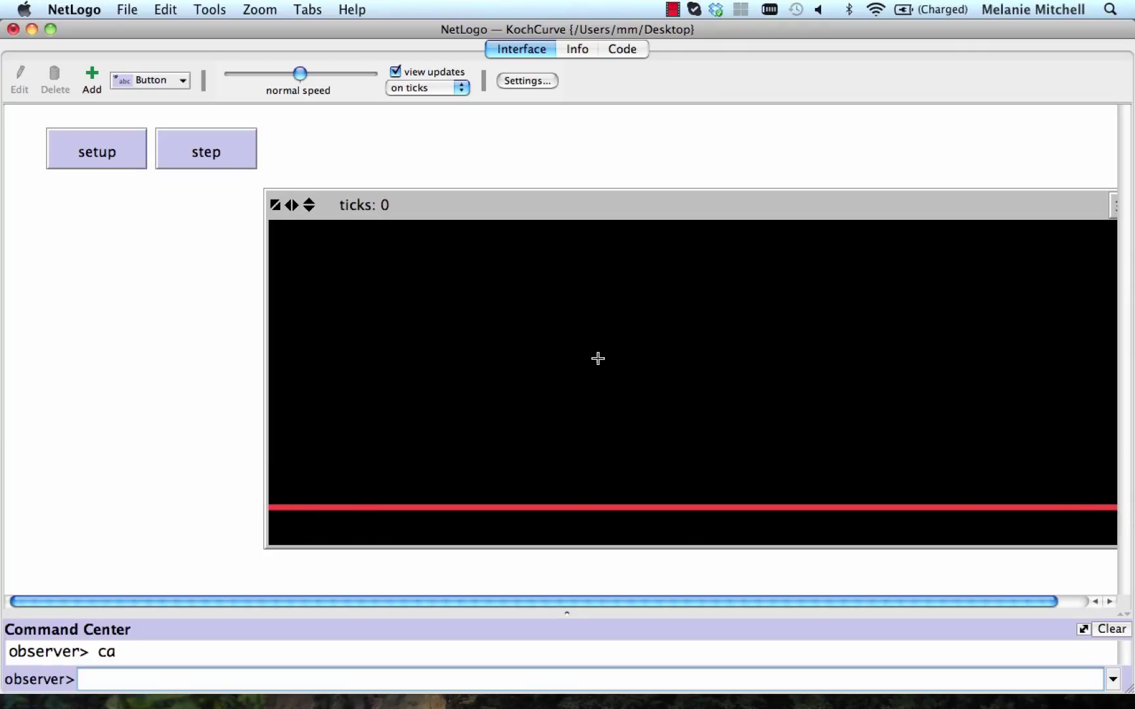
# Step the Koch curve eight times to tick 8, then reset it with setup
pyautogui.click(196, 161)
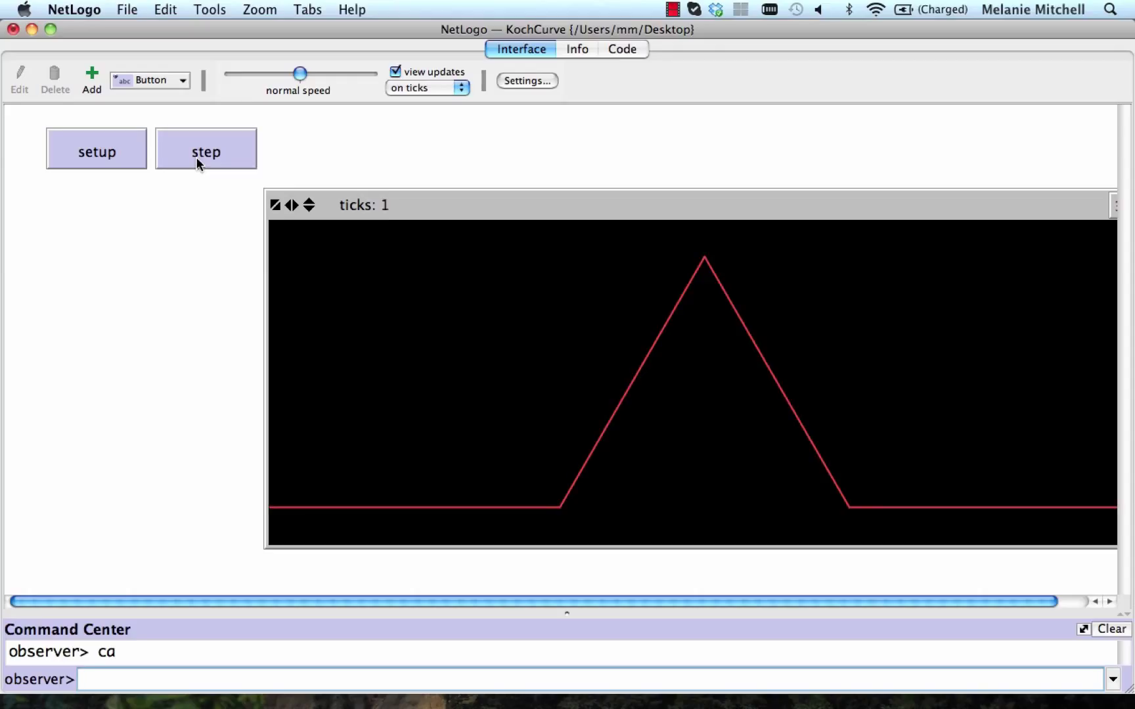
pyautogui.click(197, 159)
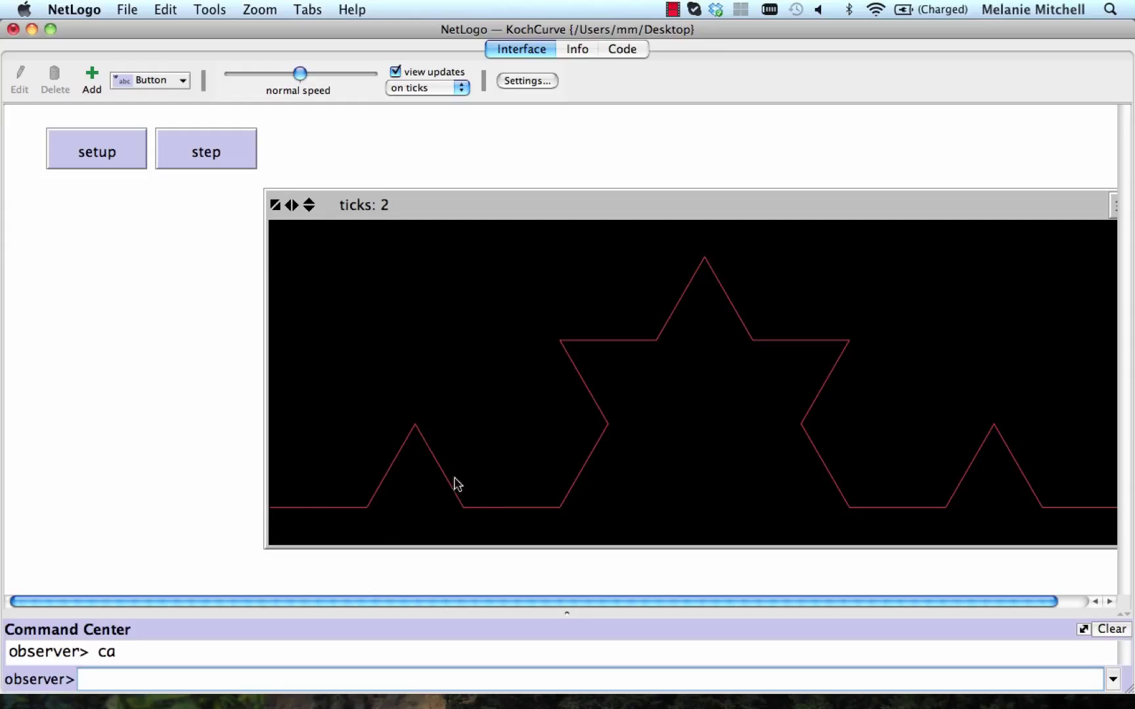
pyautogui.click(217, 162)
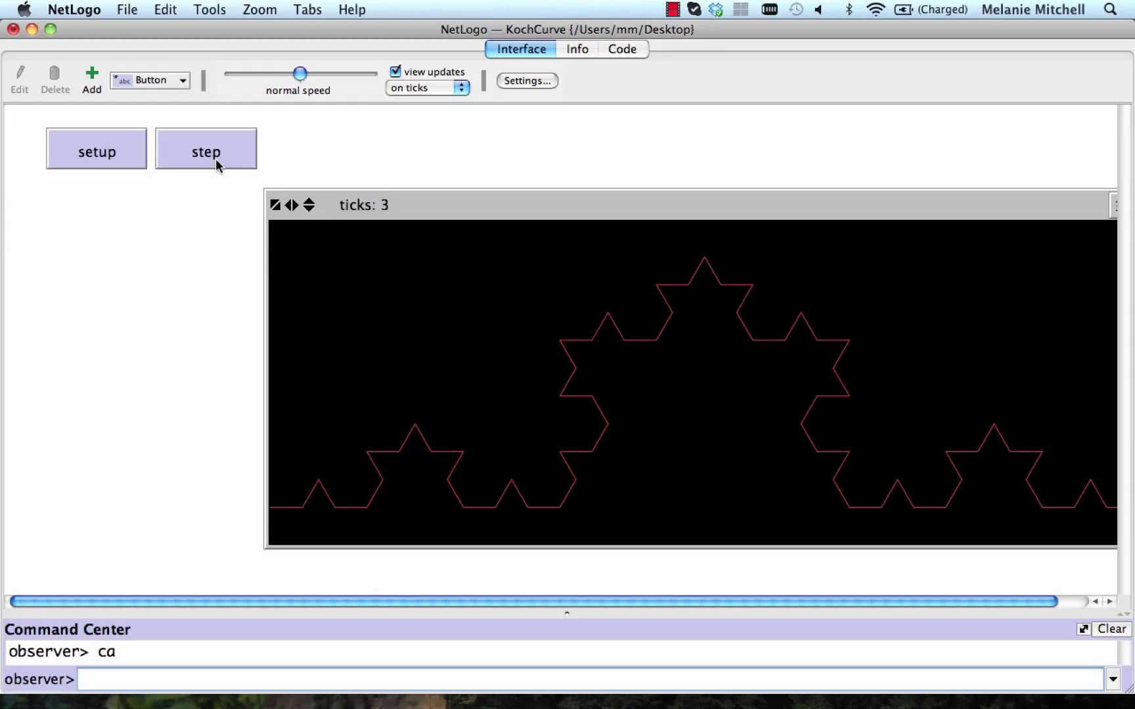
pyautogui.click(215, 159)
pyautogui.click(215, 159)
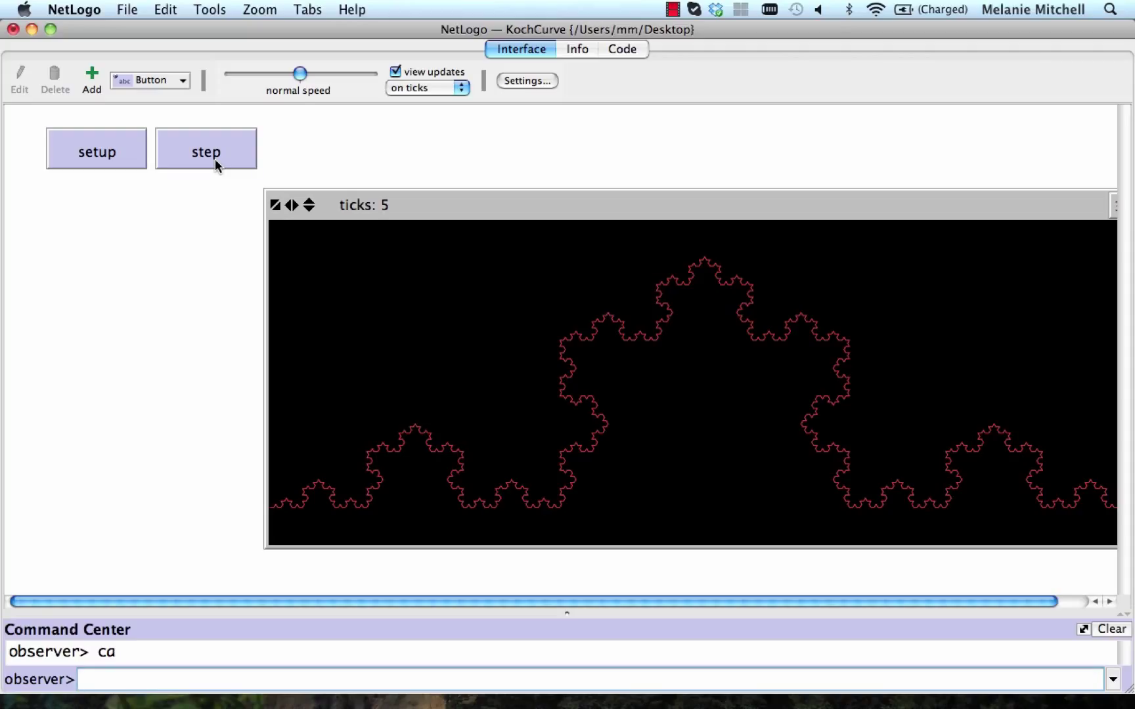
pyautogui.click(214, 159)
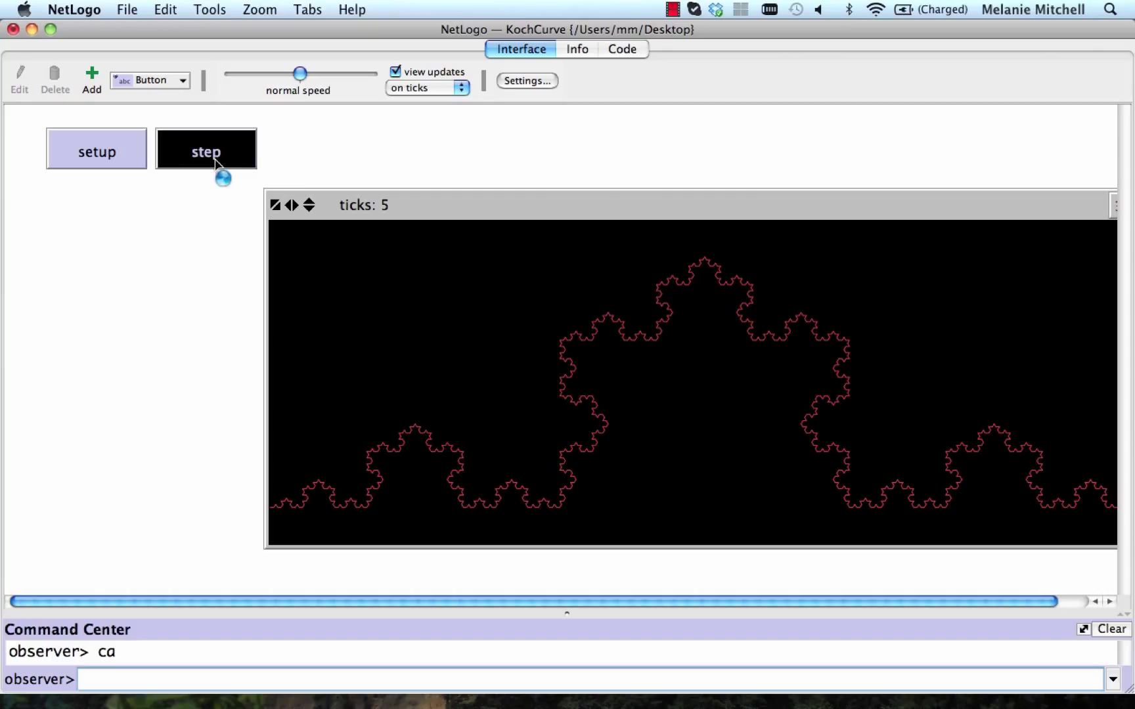
pyautogui.click(215, 159)
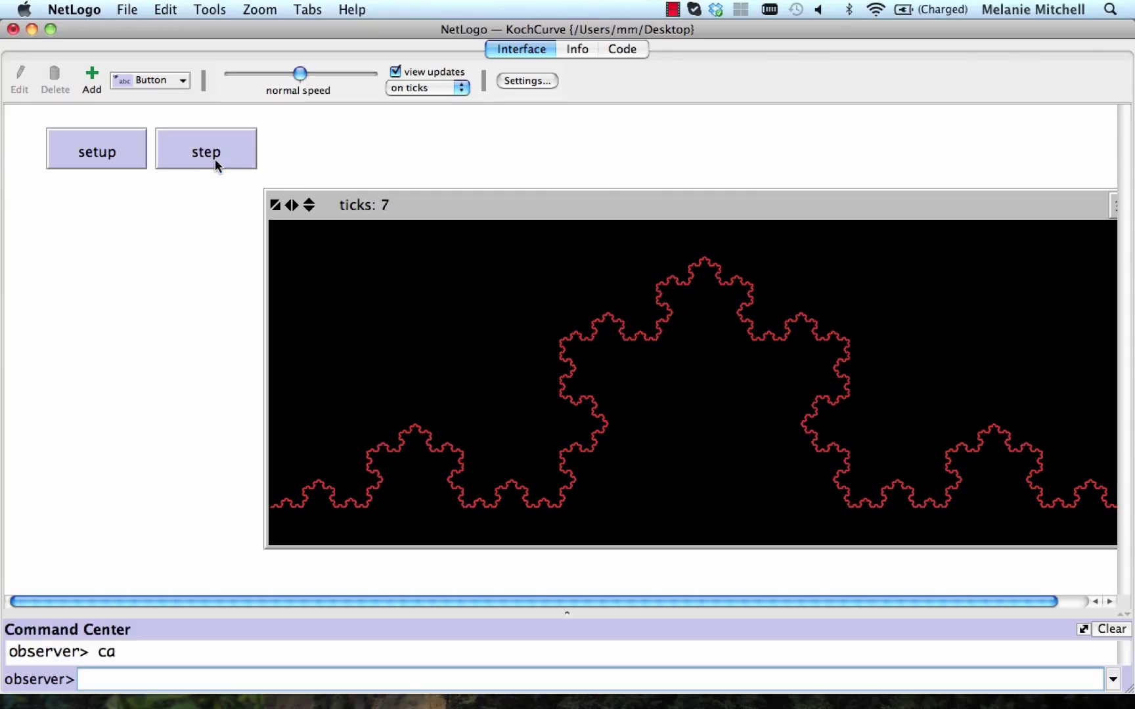
pyautogui.click(215, 159)
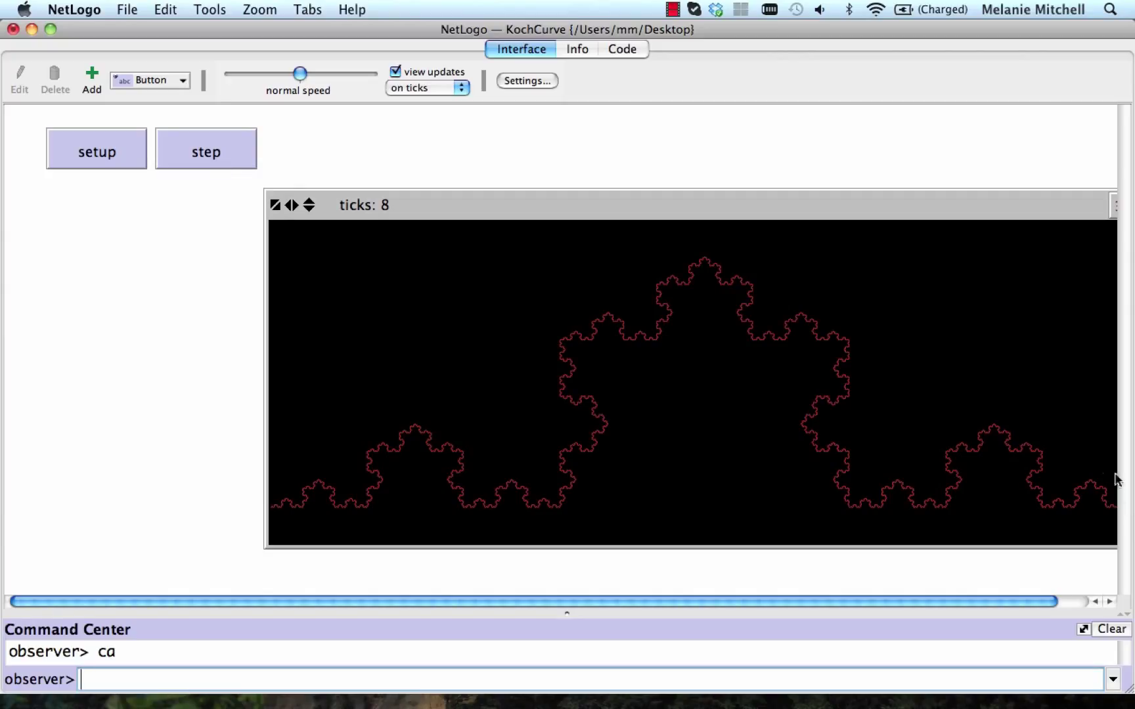
pyautogui.click(105, 163)
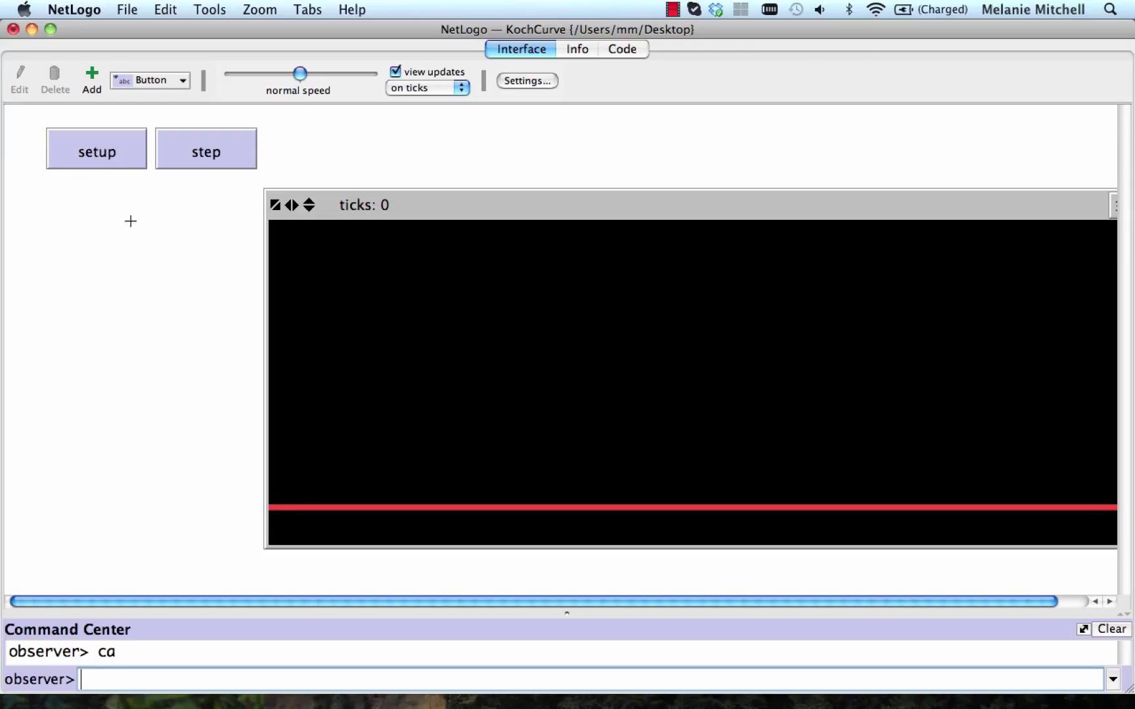
# Step the curve four times to tick 4, pick Note as the widget, then reset with setup
pyautogui.click(192, 161)
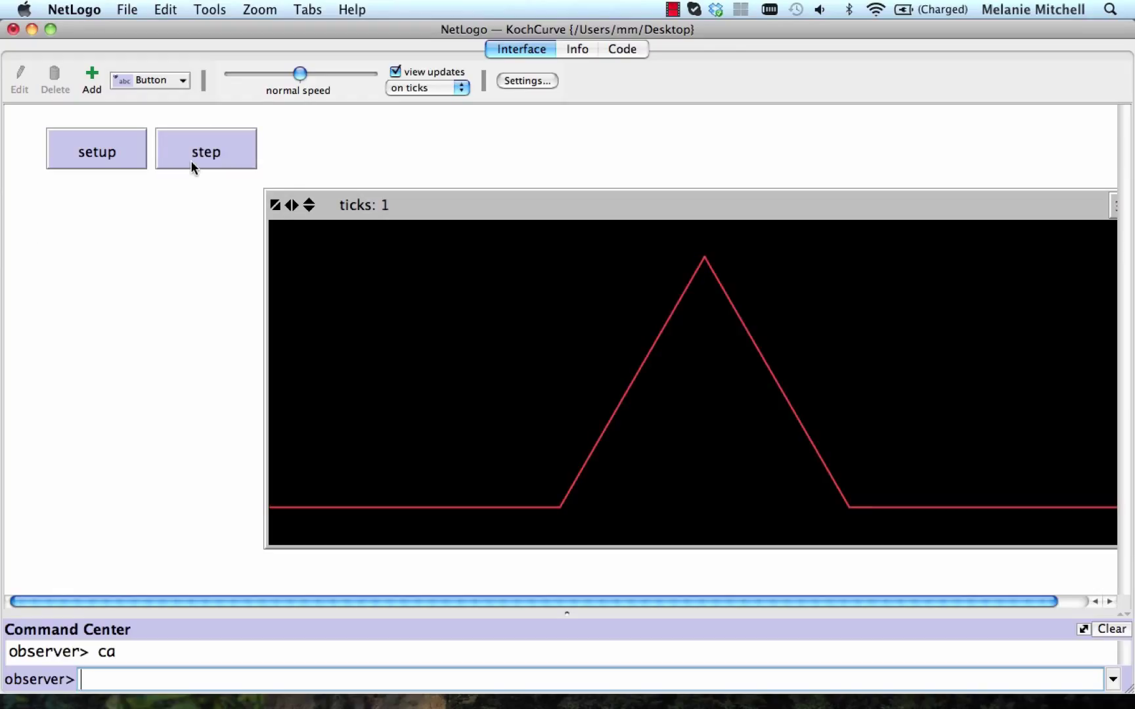
pyautogui.click(191, 162)
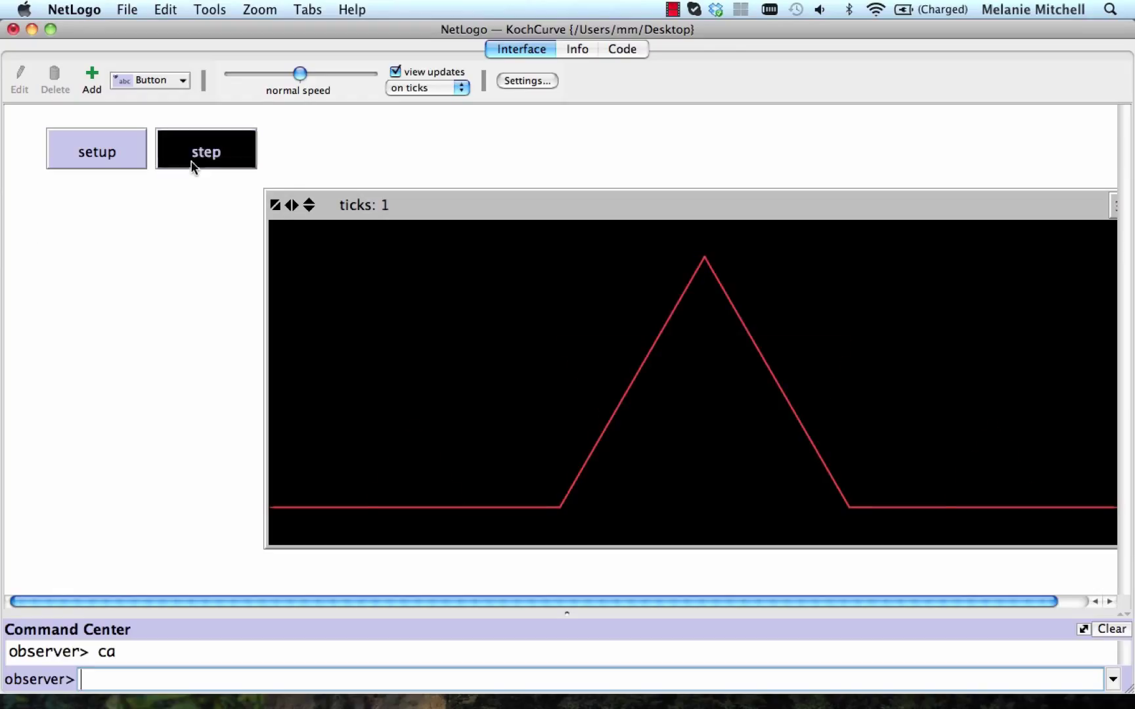
pyautogui.click(192, 162)
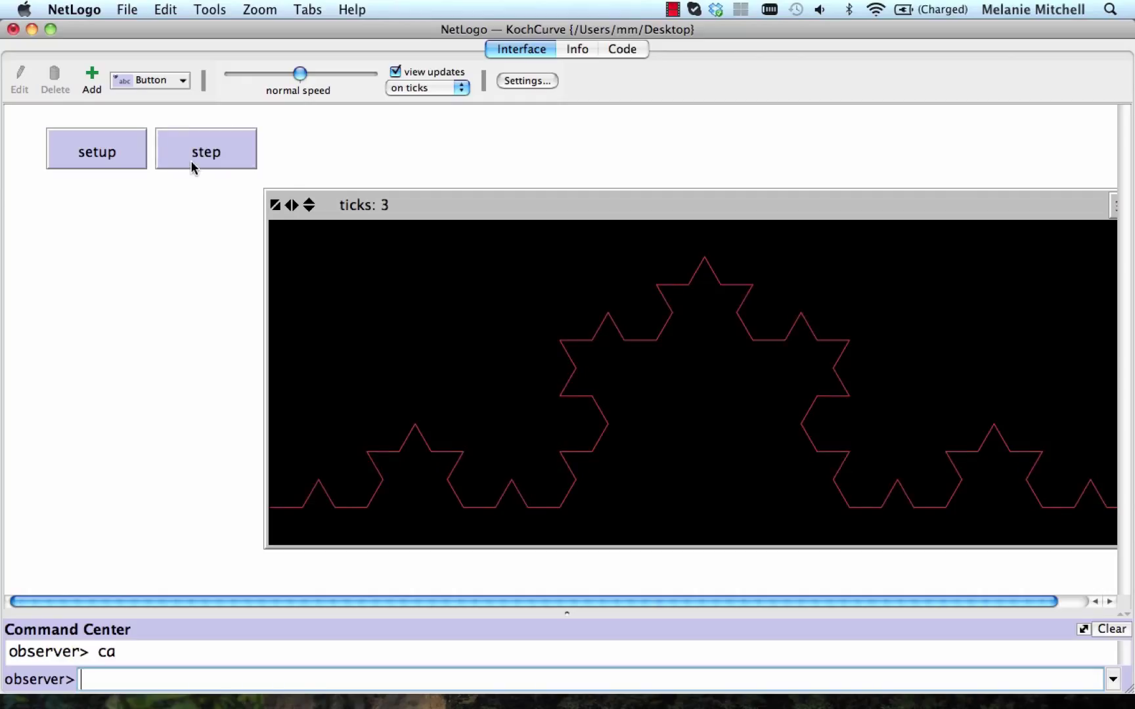
pyautogui.click(191, 162)
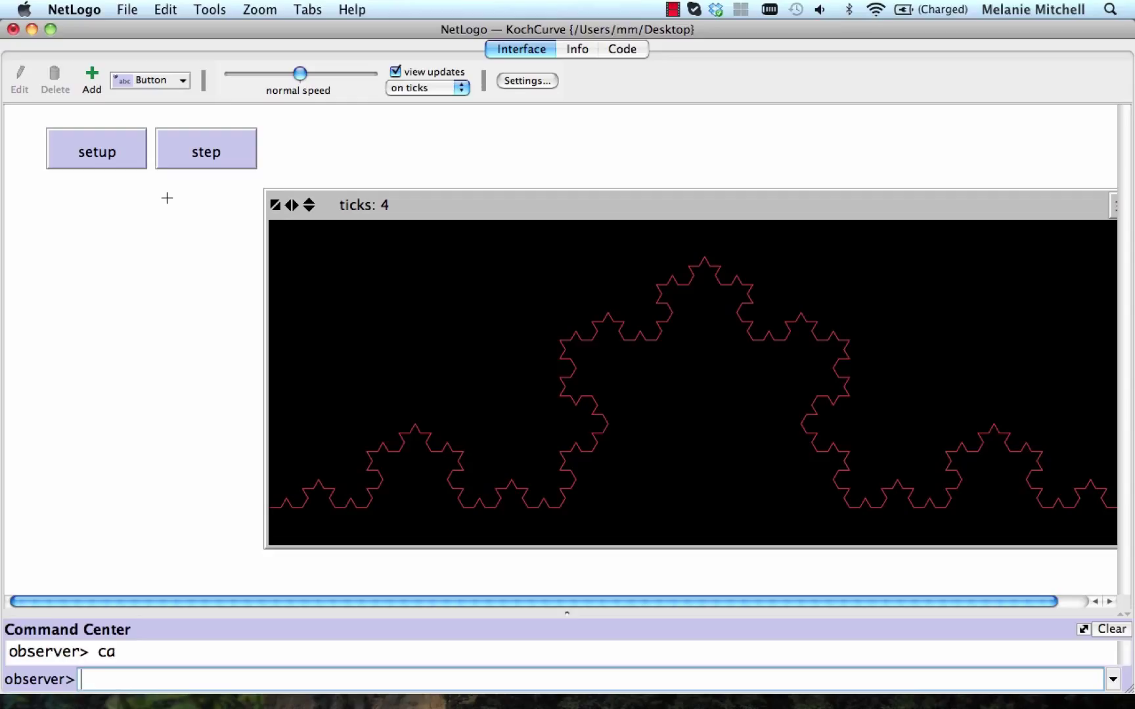
pyautogui.click(150, 80)
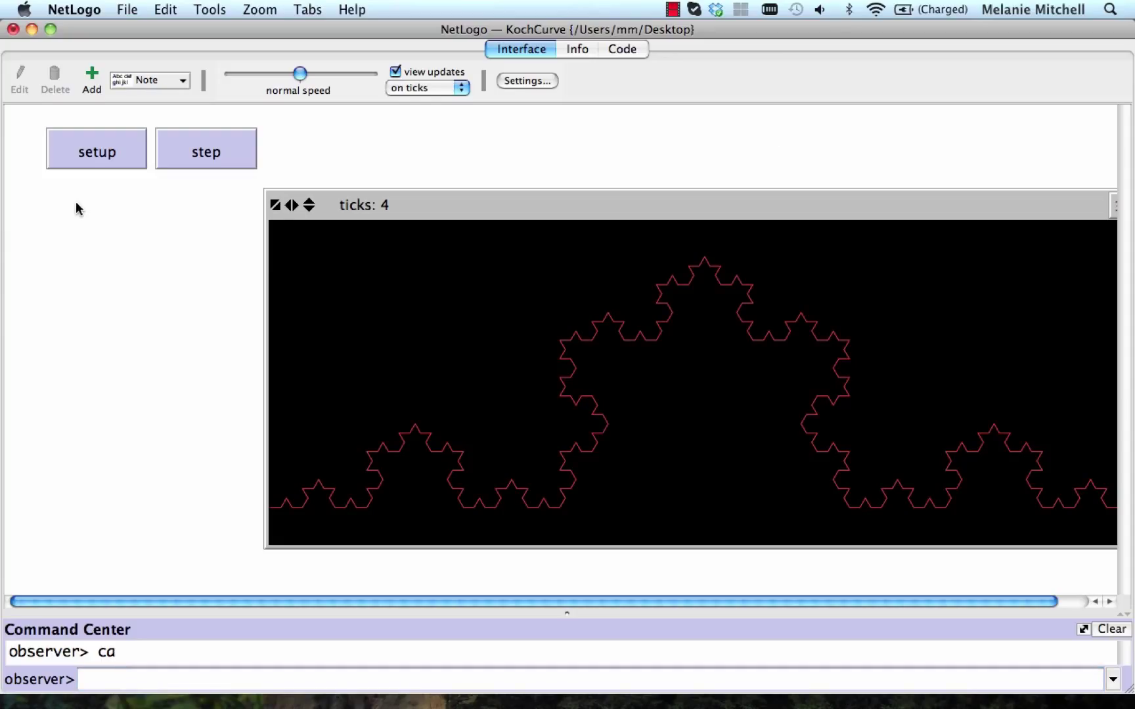
pyautogui.click(75, 158)
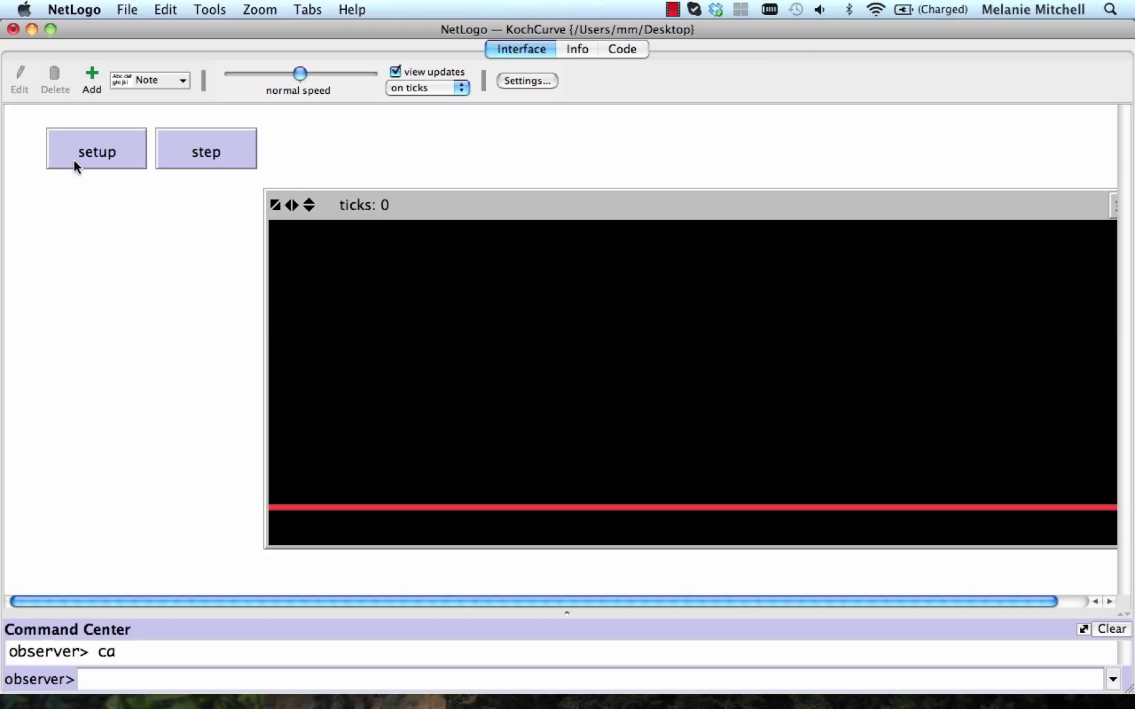
# Add a new note widget with font size 9
pyautogui.rightClick(73, 334)
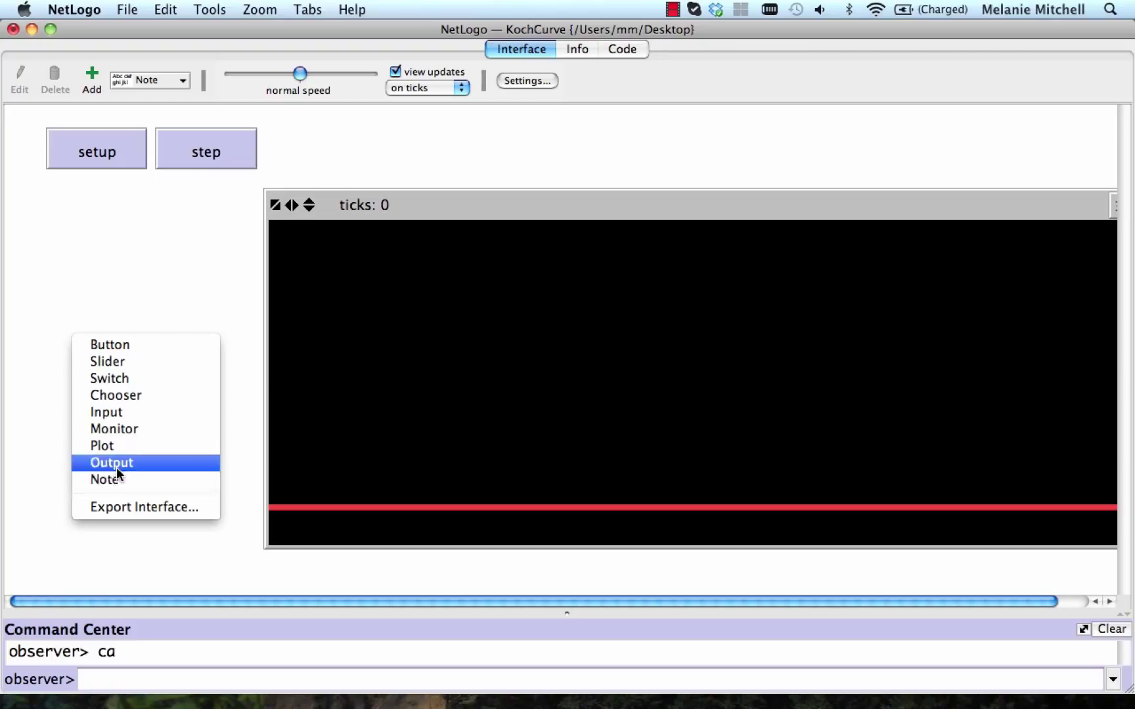
pyautogui.click(106, 482)
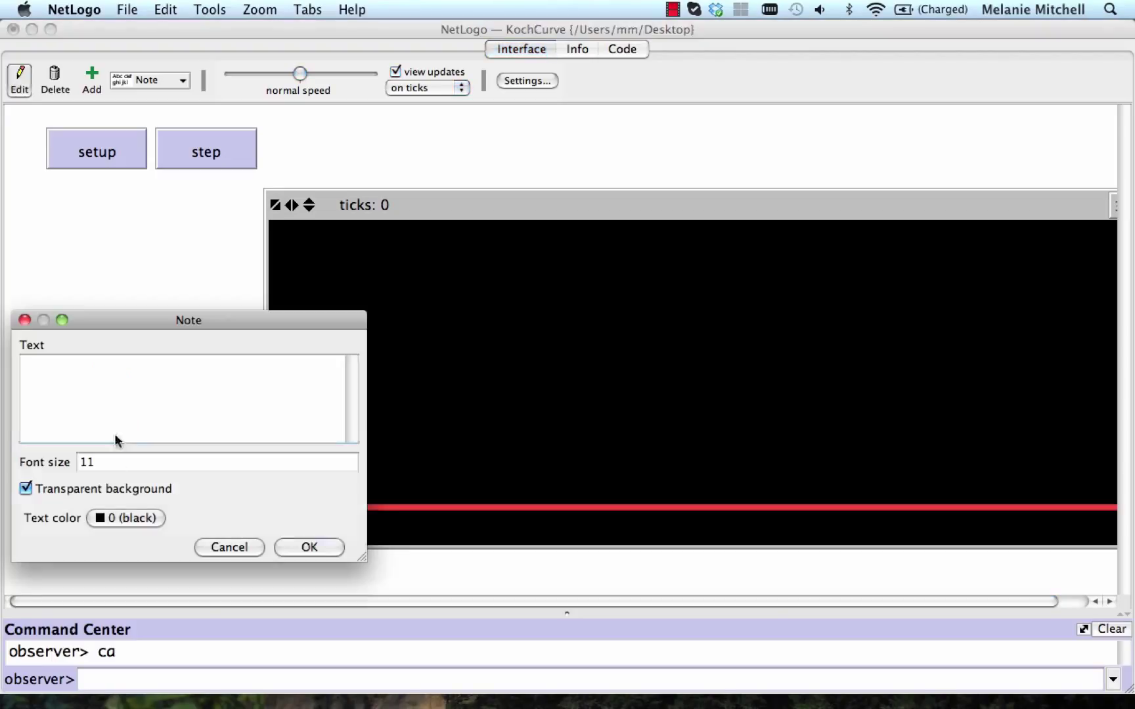
pyautogui.click(99, 464)
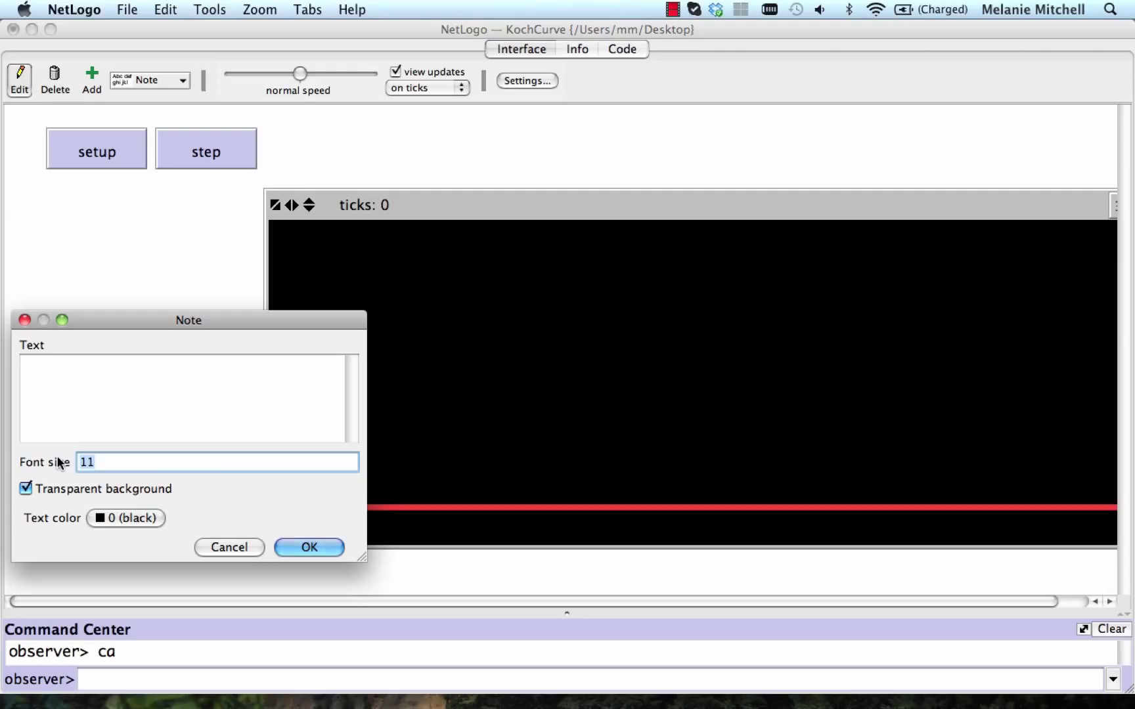
pyautogui.write('9')
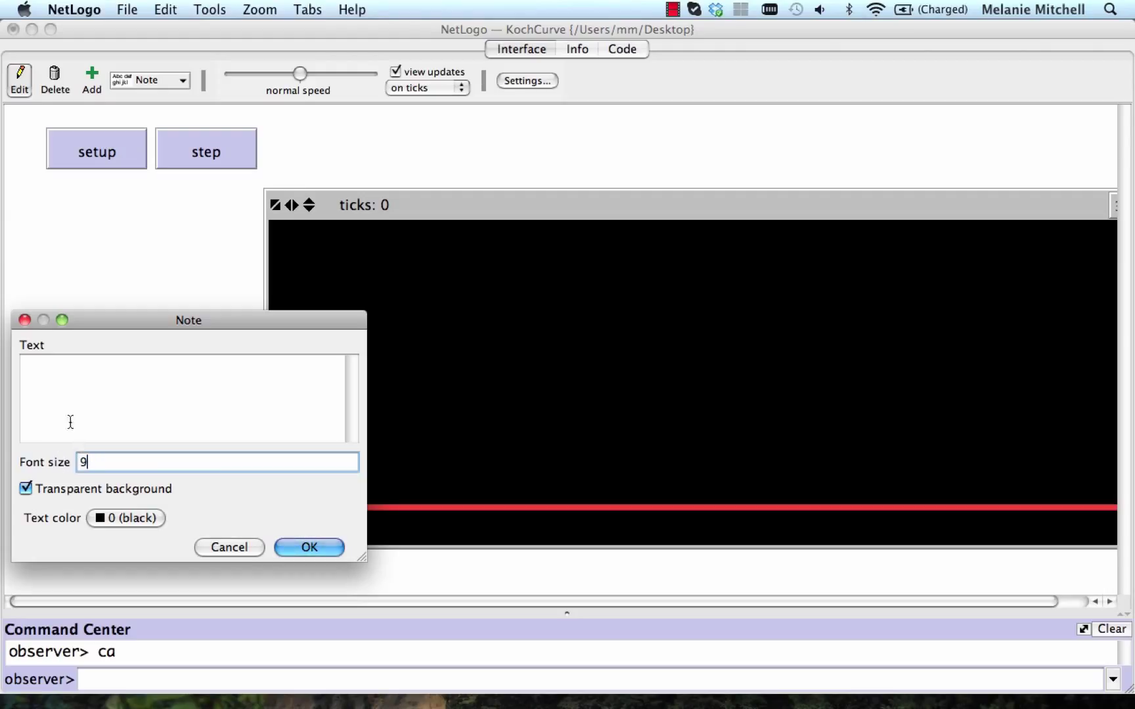
# Enter the header 'Level SegLength NumSegs CurveLength' and the row '0 L 1 L', then confirm
pyautogui.click(59, 398)
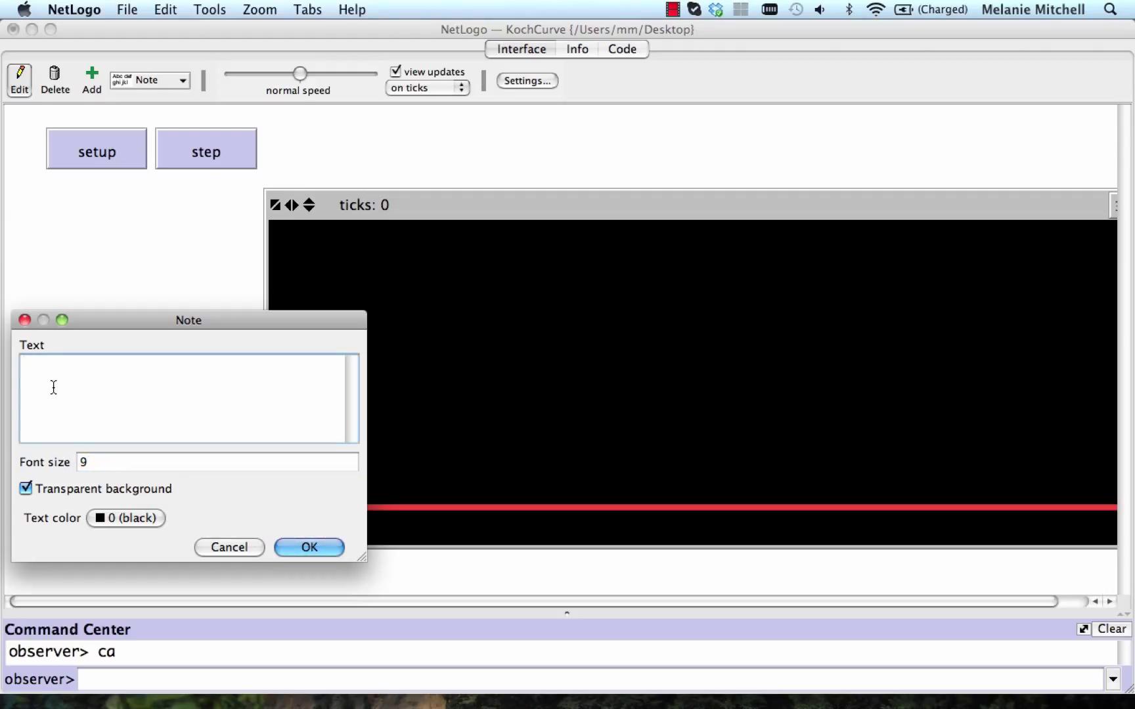
pyautogui.write('Level   SegLength  ')
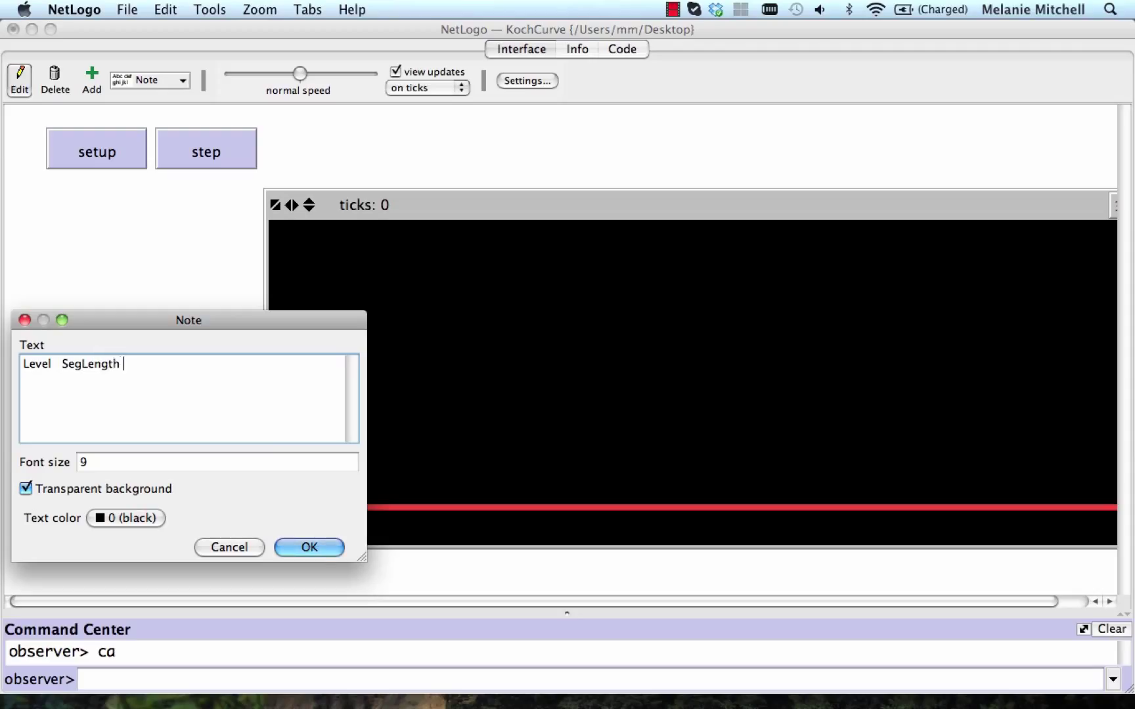
pyautogui.write('Numsegs')
pyautogui.press('BackSpace')
pyautogui.press('BackSpace')
pyautogui.press('BackSpace')
pyautogui.press('BackSpace')
pyautogui.write('Segs')
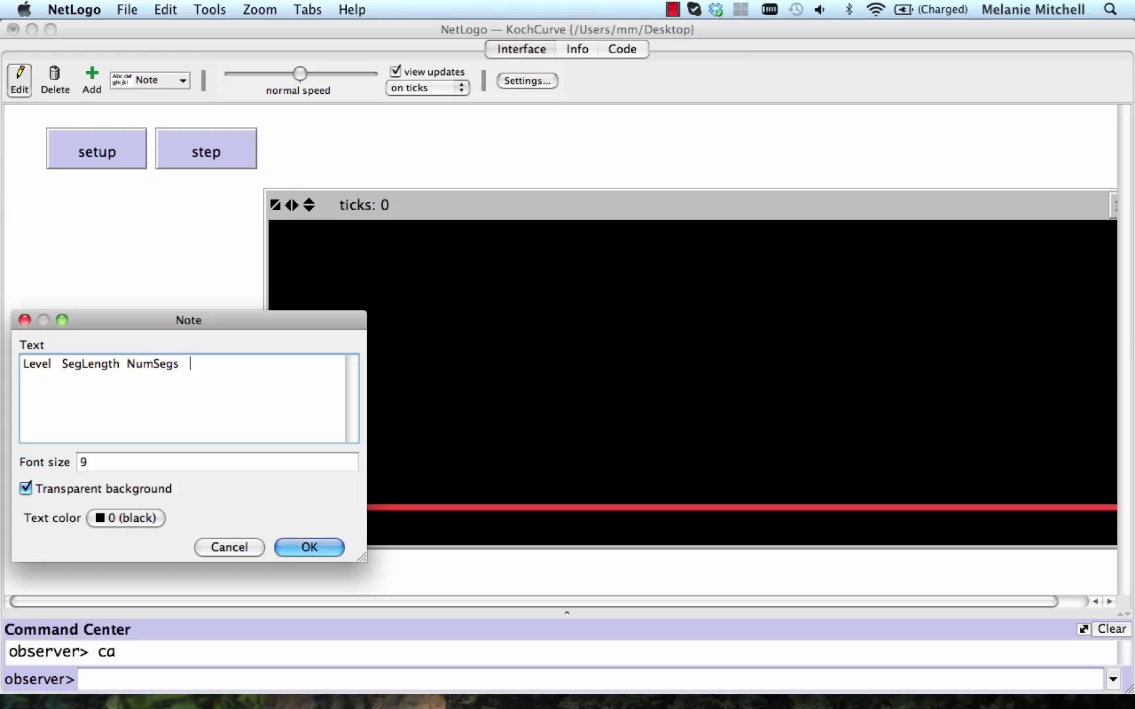
pyautogui.write('   CurveLength')
pyautogui.press('Return')
pyautogui.write('0                 L                    1                 L')
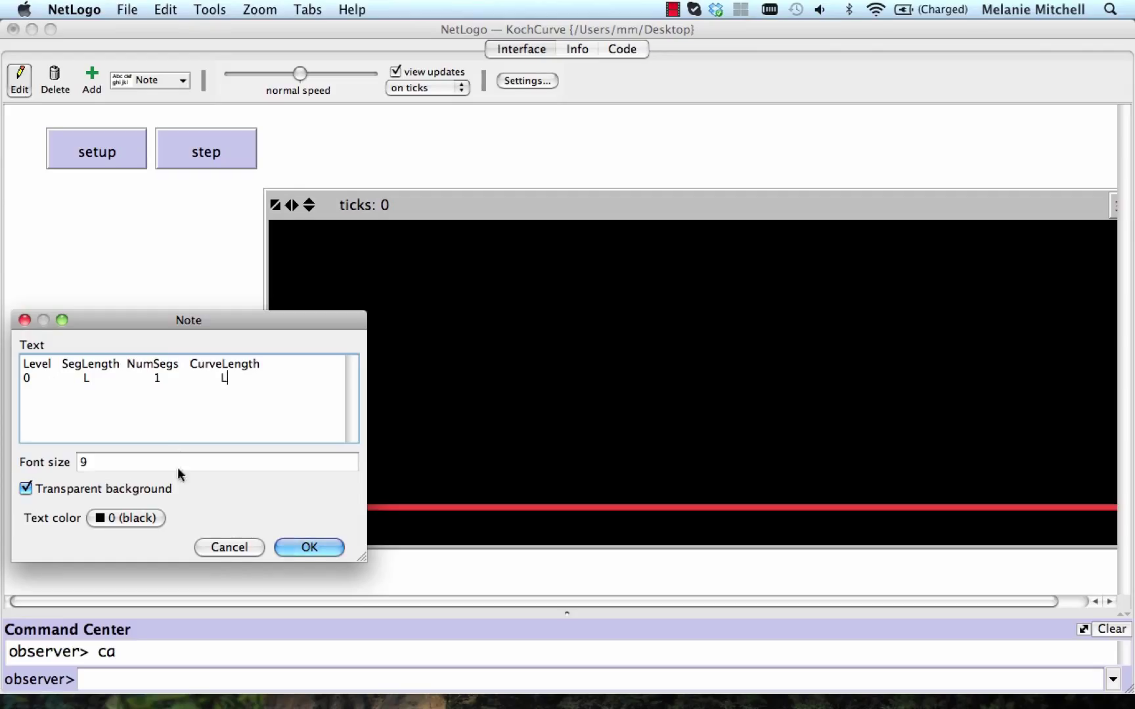
pyautogui.click(293, 551)
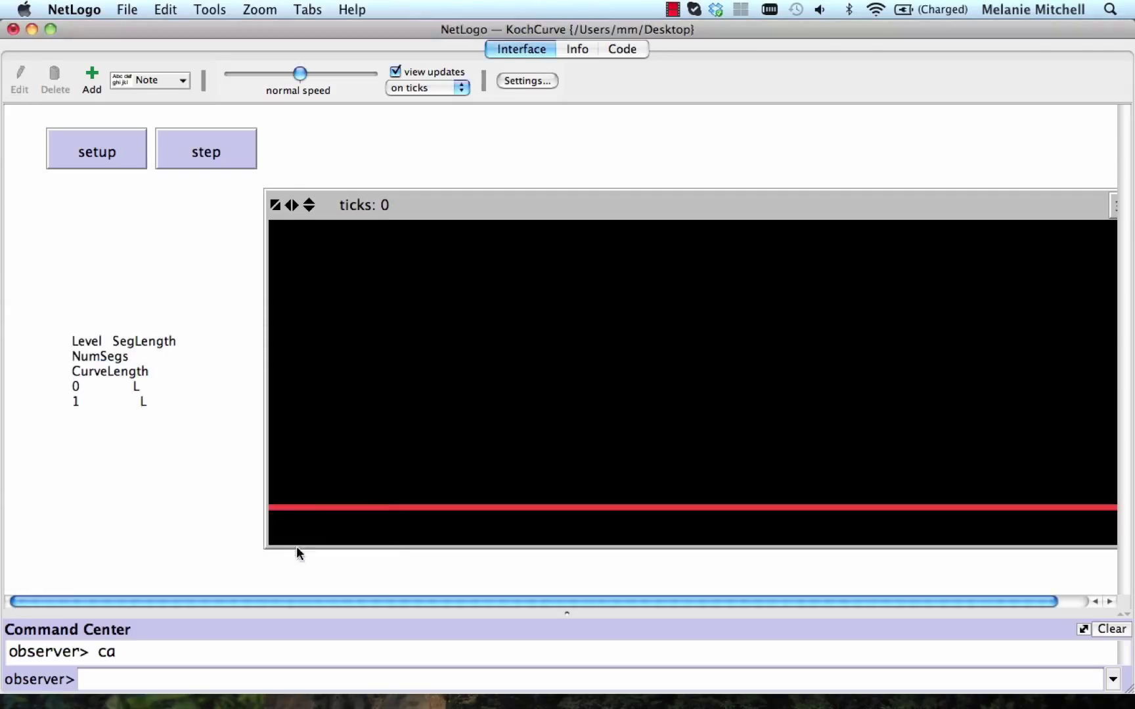
# Select the table note and drag its right and left edges outward to widen it
pyautogui.rightClick(123, 368)
pyautogui.click(151, 393)
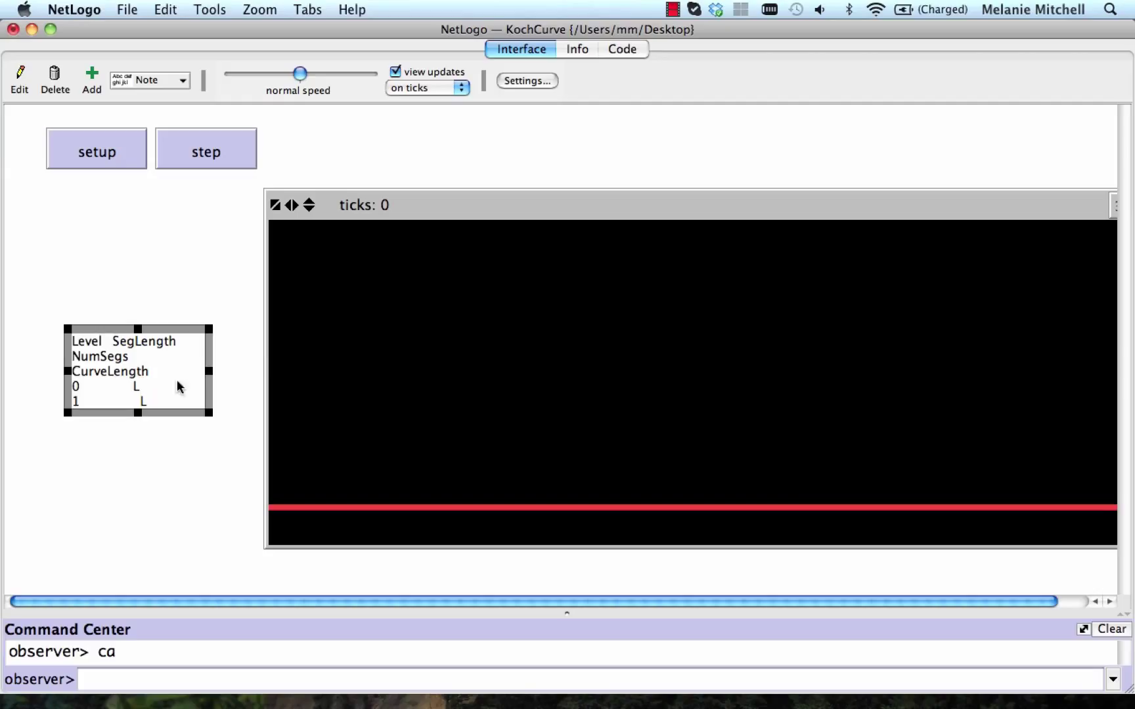
pyautogui.moveTo(206, 372); pyautogui.dragTo(269, 373)
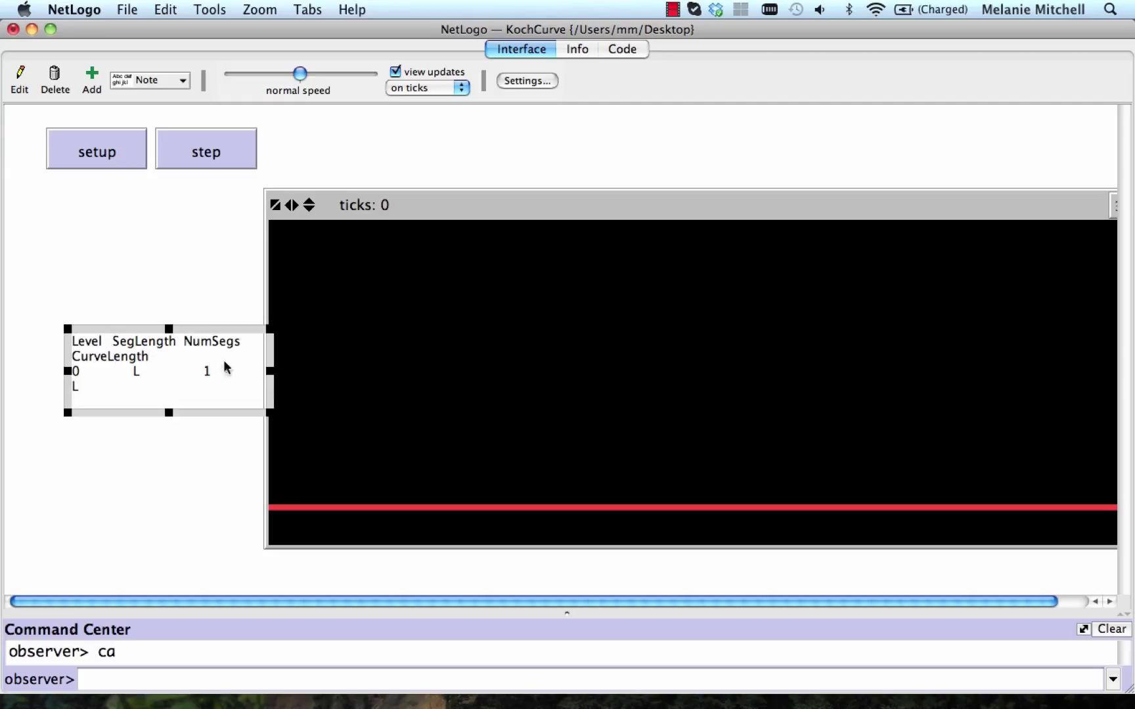
pyautogui.moveTo(67, 371); pyautogui.dragTo(0, 369)
pyautogui.click(49, 454)
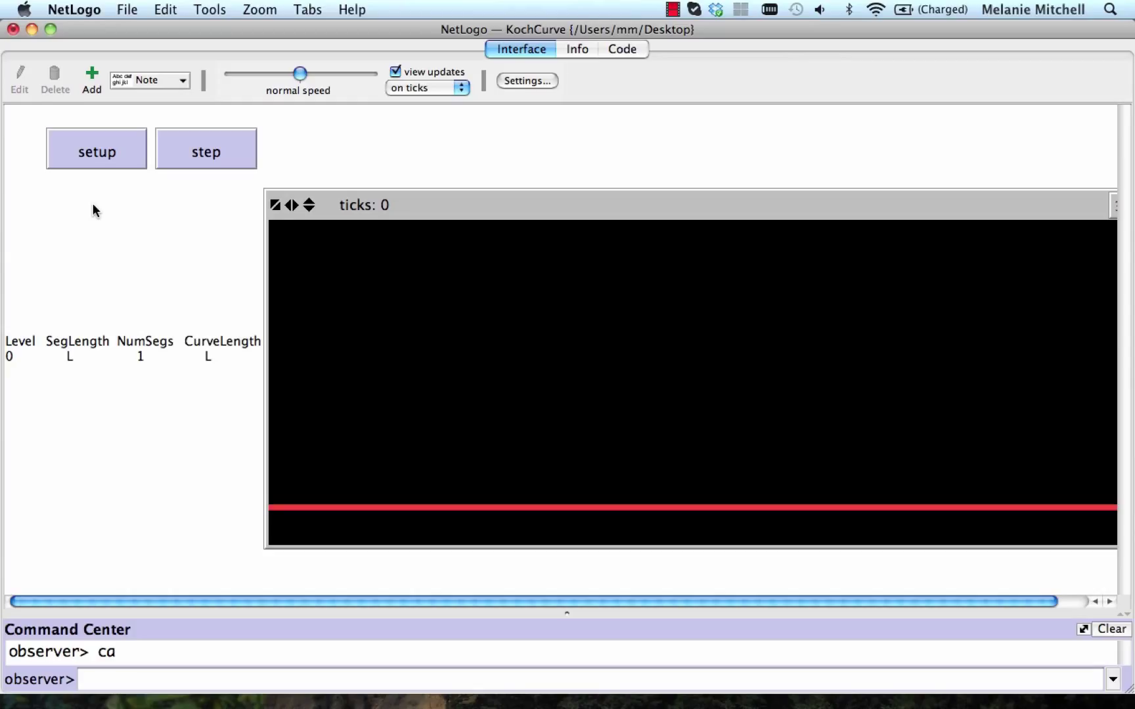
# Step the curve to level 1 and add the row '1 L/3 4 (4/3)L' to the note
pyautogui.click(204, 148)
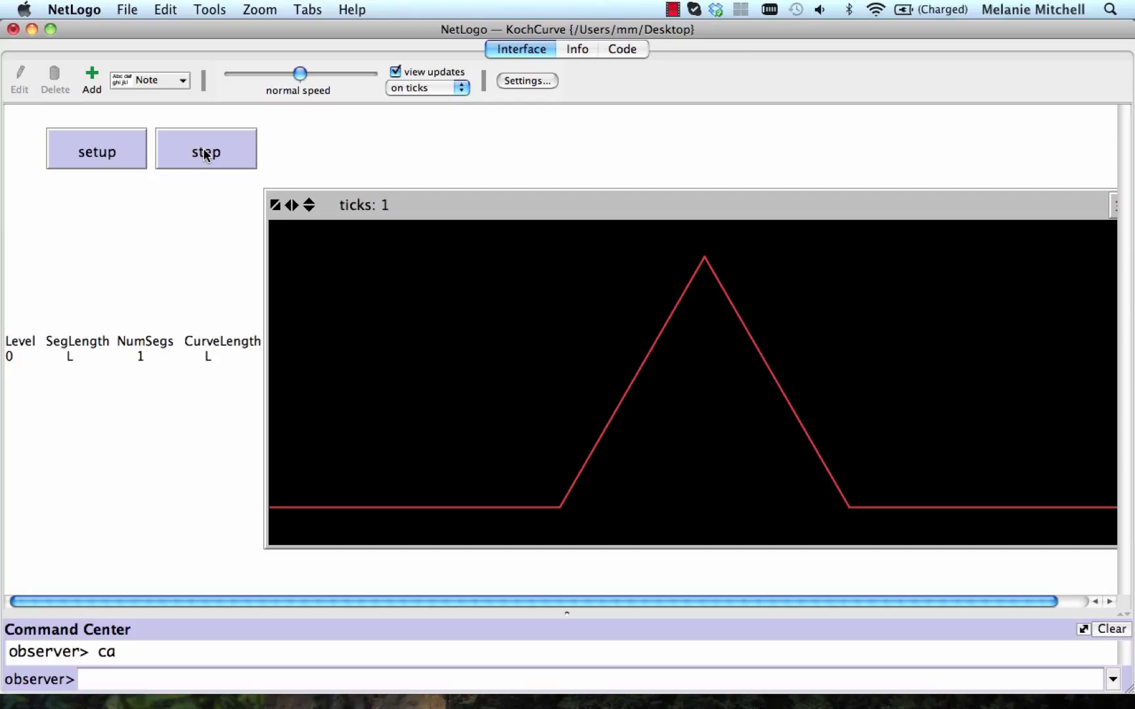
pyautogui.rightClick(132, 342)
pyautogui.click(154, 355)
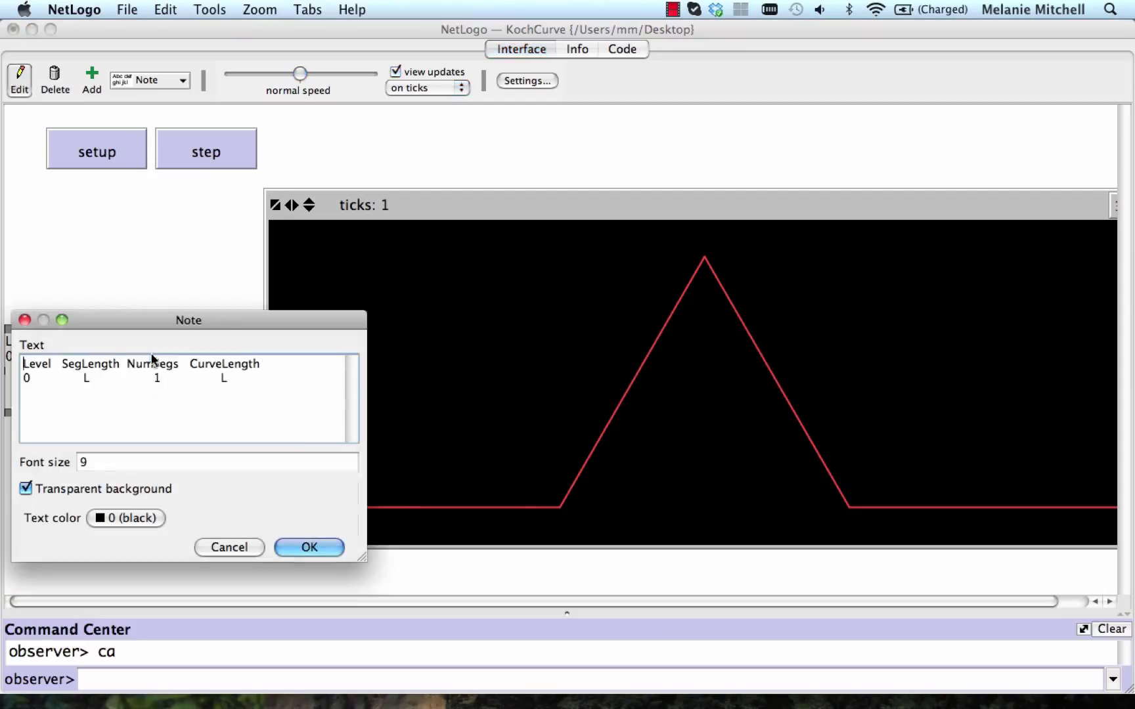
pyautogui.click(259, 380)
pyautogui.press('Return')
pyautogui.write('1               L/3               4               4/3')
pyautogui.press('BackSpace')
pyautogui.press('BackSpace')
pyautogui.press('BackSpace')
pyautogui.write('(4/3):')
pyautogui.press('BackSpace')
pyautogui.write('L')
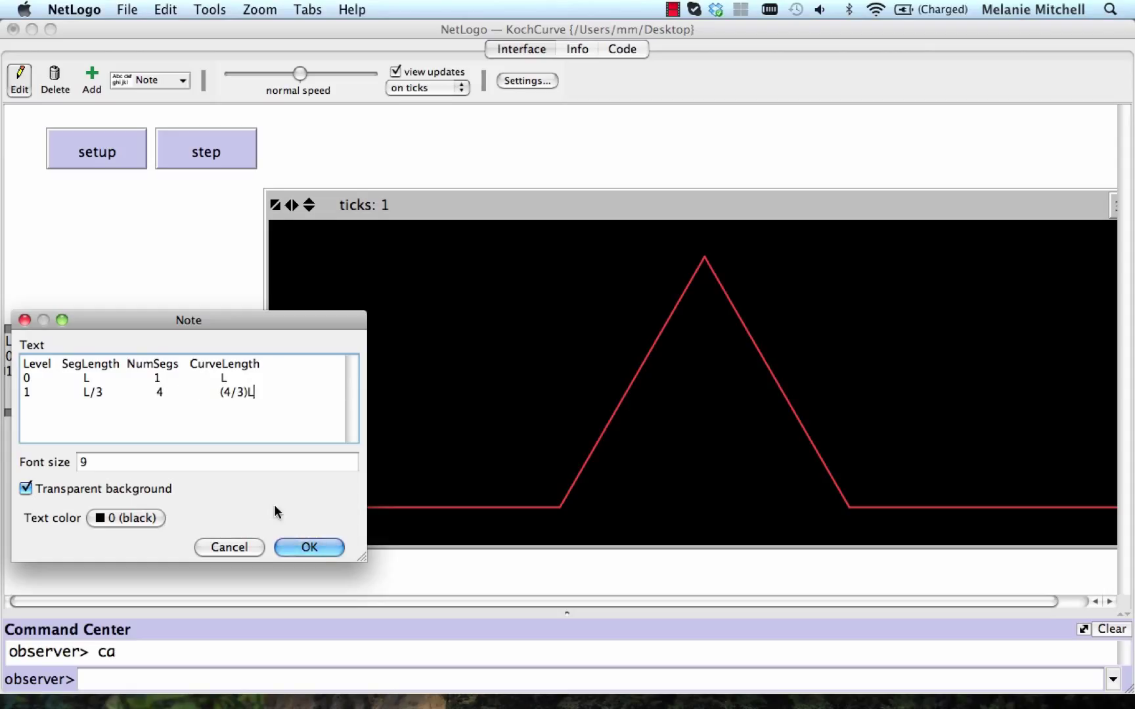
# Confirm the note edit and advance the Koch curve to level 2
pyautogui.moveTo(255, 328); pyautogui.dragTo(255, 218)
pyautogui.click(279, 441)
pyautogui.click(278, 446)
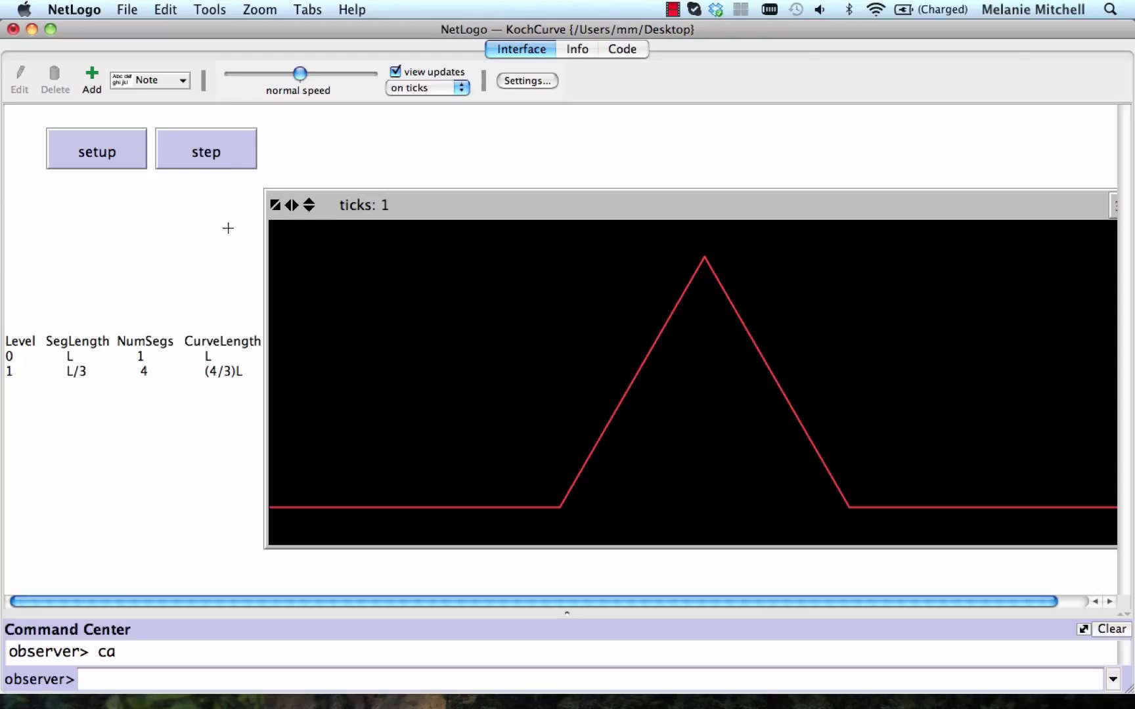
pyautogui.click(218, 150)
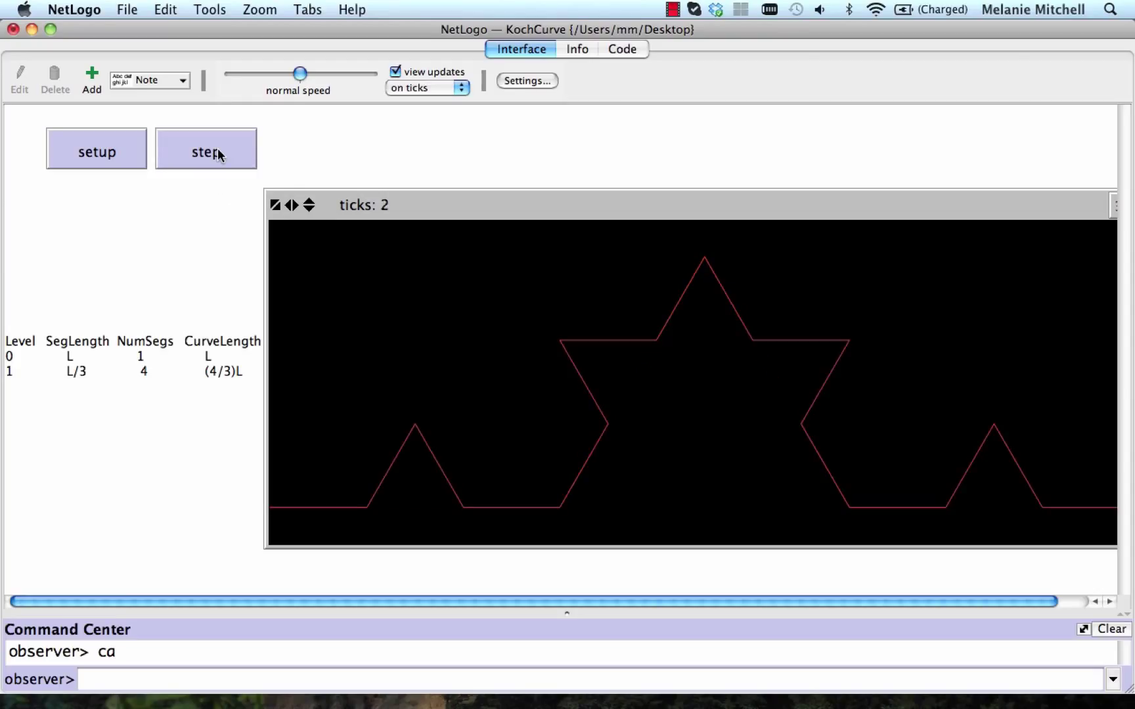